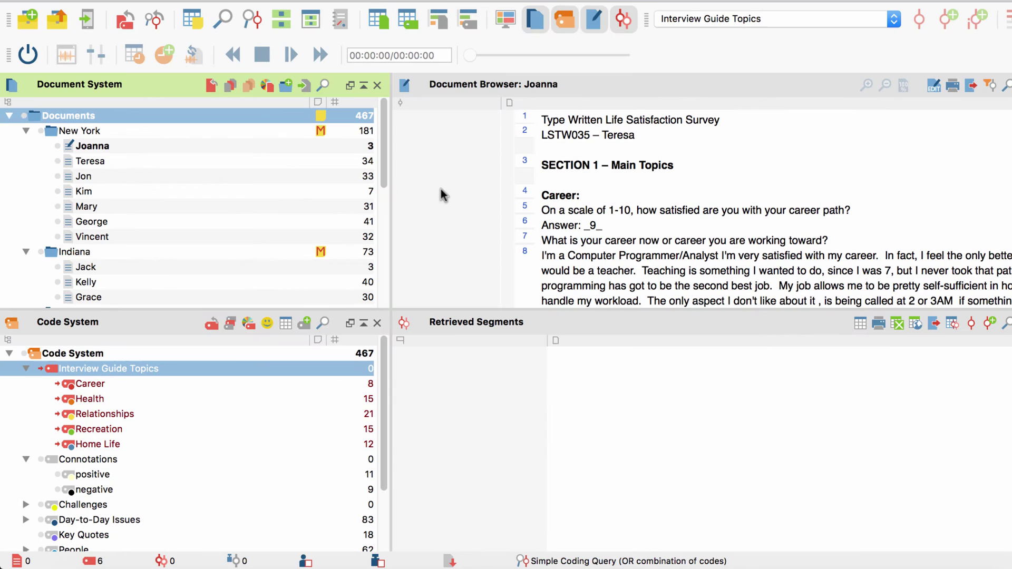
- Create a Document Portrait of Kim's interview limited to the activated codes
right_click(100, 194)
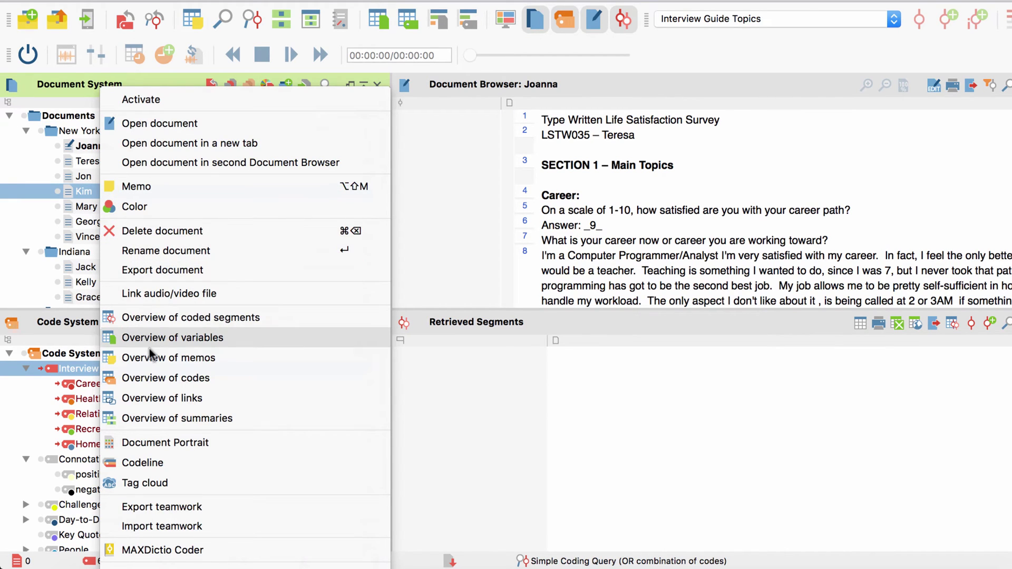
left_click(155, 447)
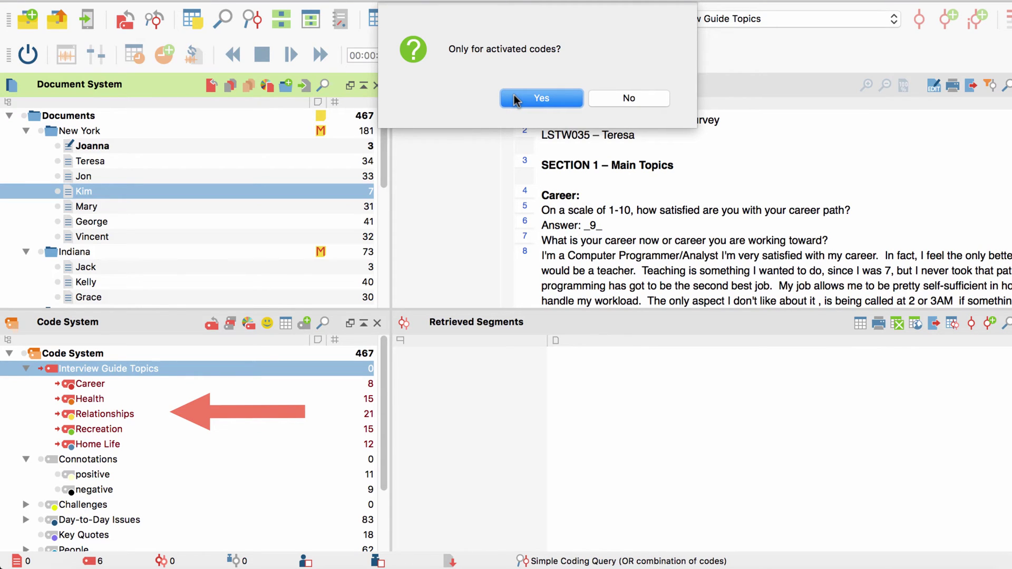
left_click(514, 97)
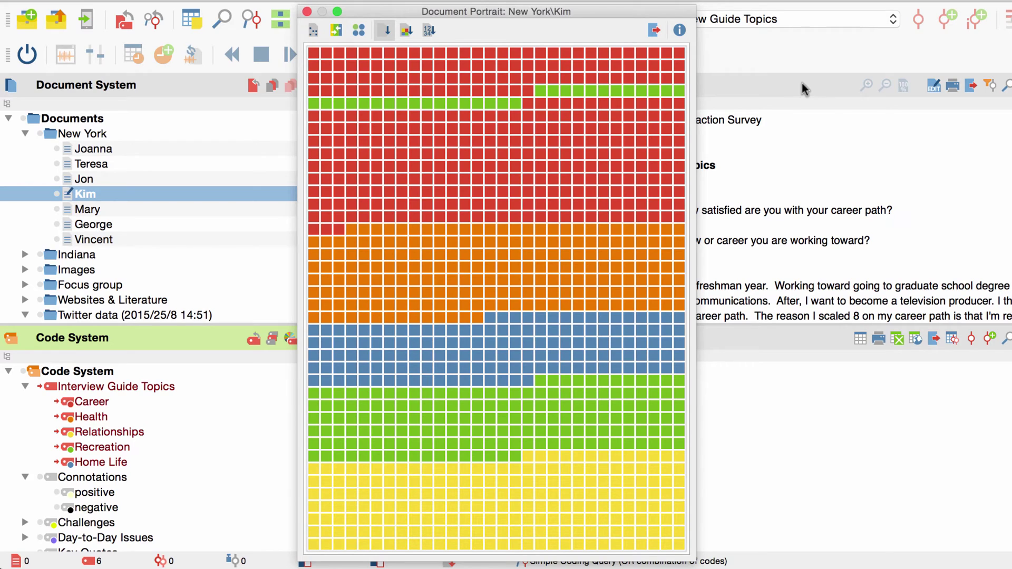
- Show Kim's portrait tiles as circles, switch back to squares, and view the green Recreation tiles' details
left_click(362, 33)
left_click(362, 33)
mouse_move(537, 89)
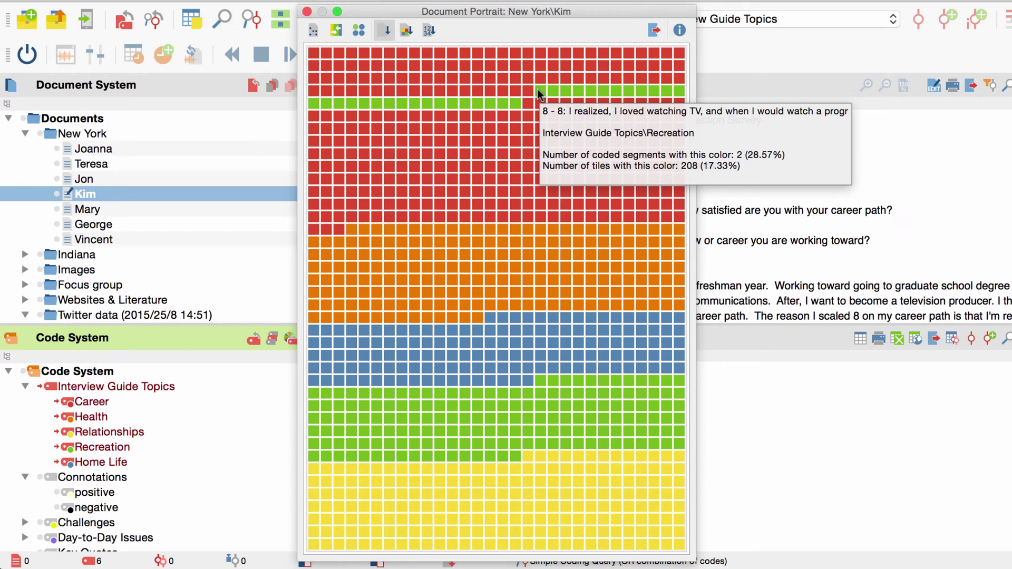
left_click(537, 89)
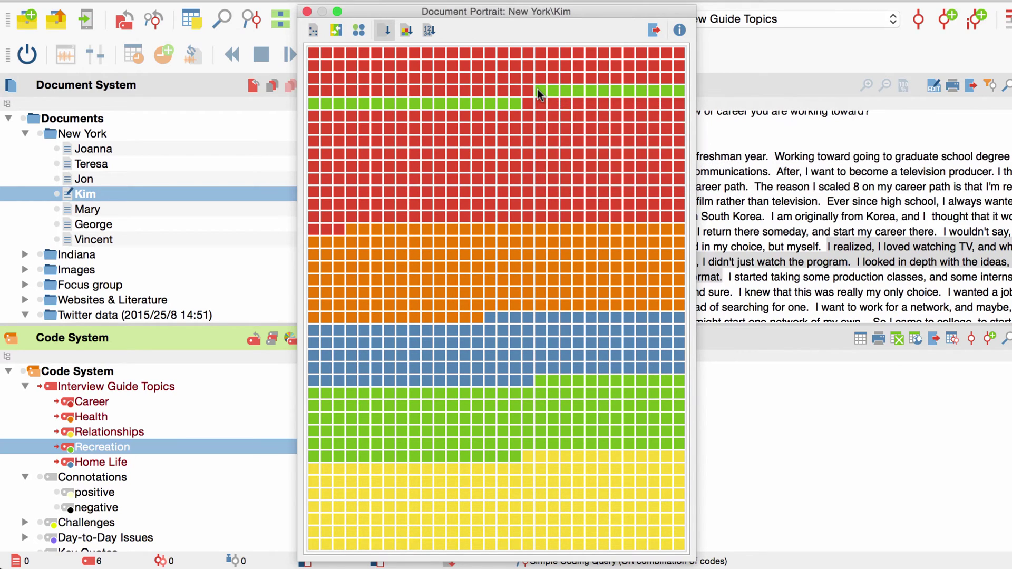
mouse_move(524, 15)
left_mouse_down()
mouse_move(276, 11)
mouse_move(538, 16)
left_mouse_up()
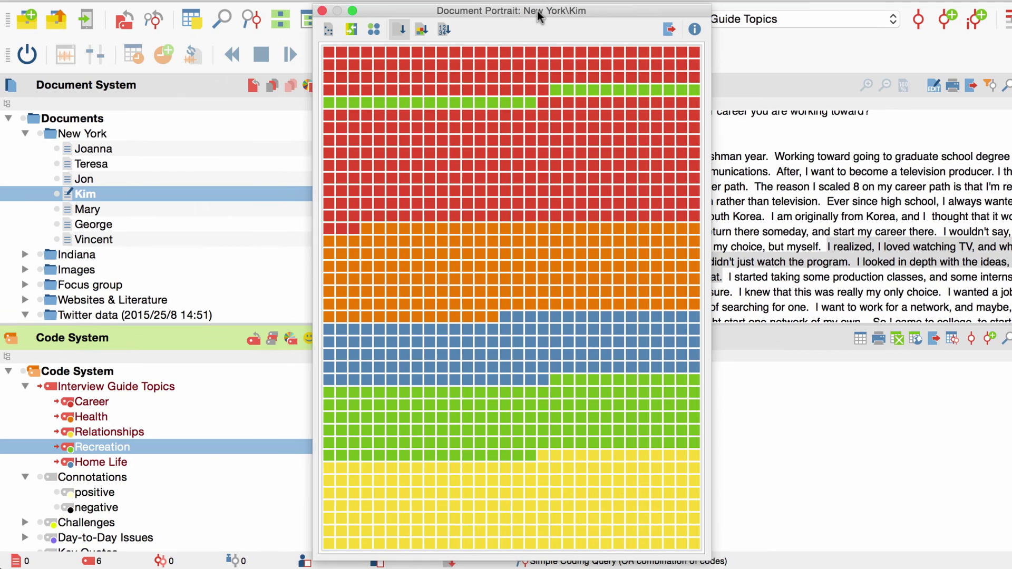
- Show only the coded text in Kim's portrait, then return to the entire document view
left_click(334, 29)
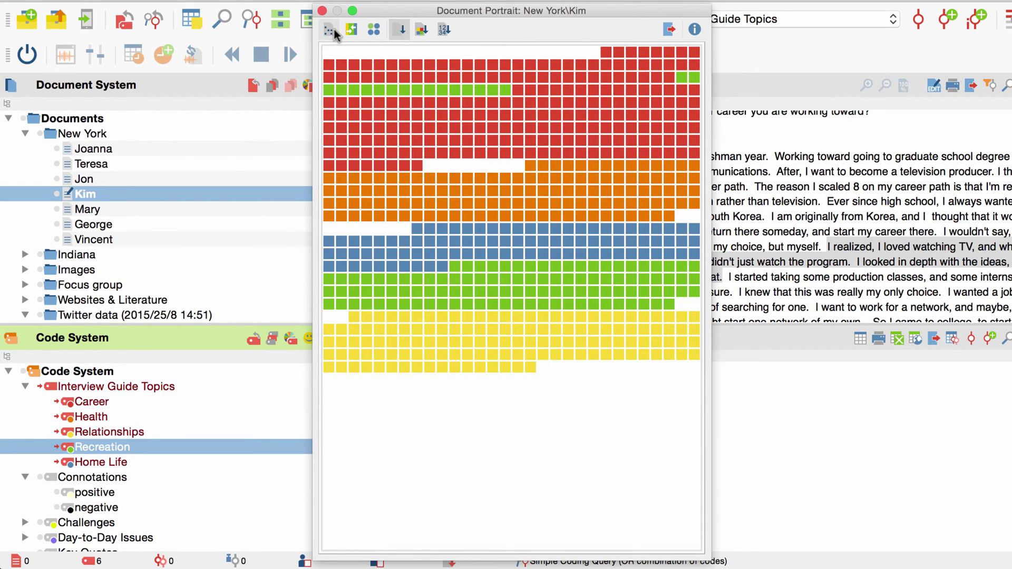
left_click(334, 29)
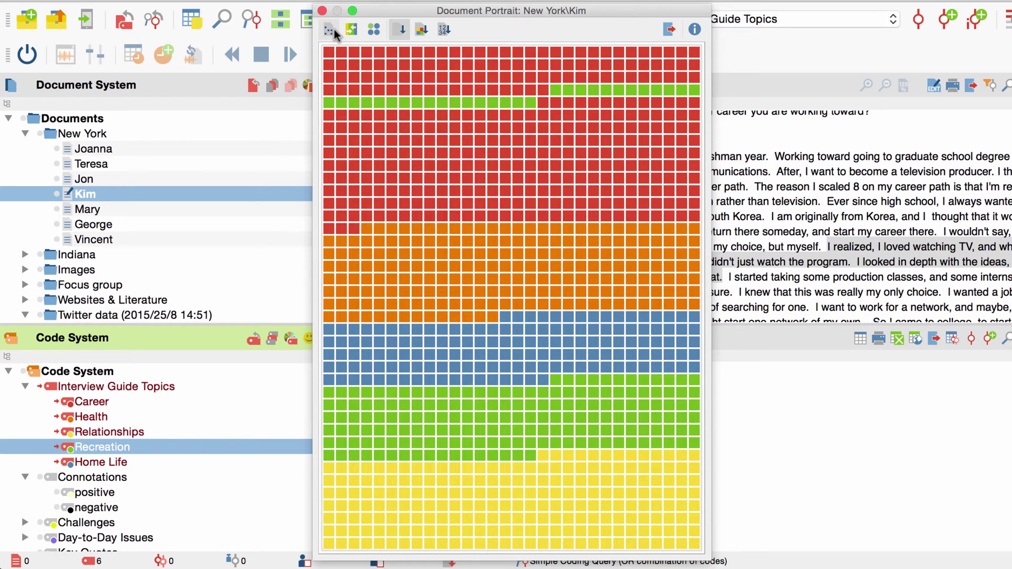
- Sort Kim's portrait tiles into colour-frequency columns and move the portrait window to the right
left_click(443, 29)
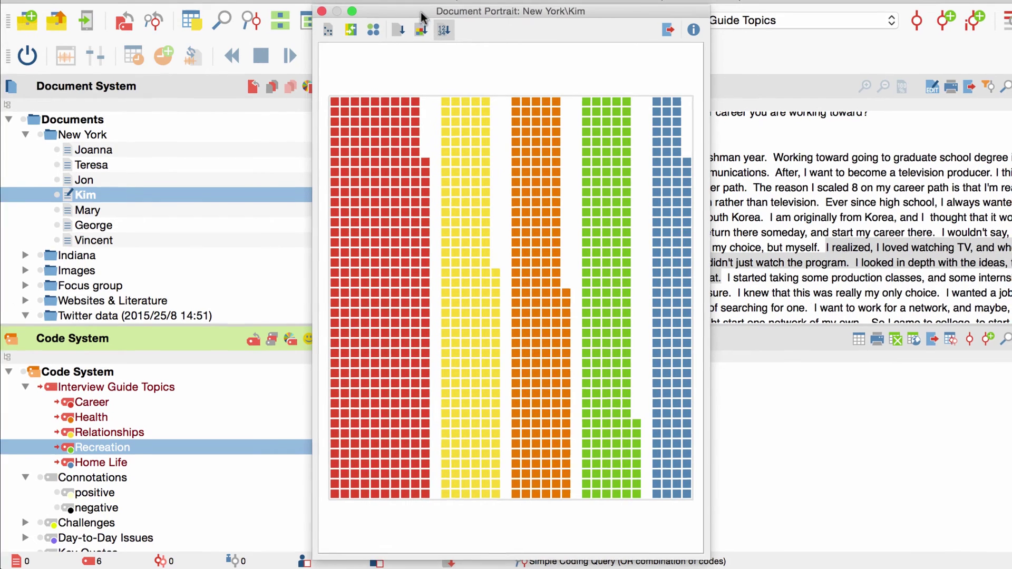
left_click_drag(425, 17, 755, 16)
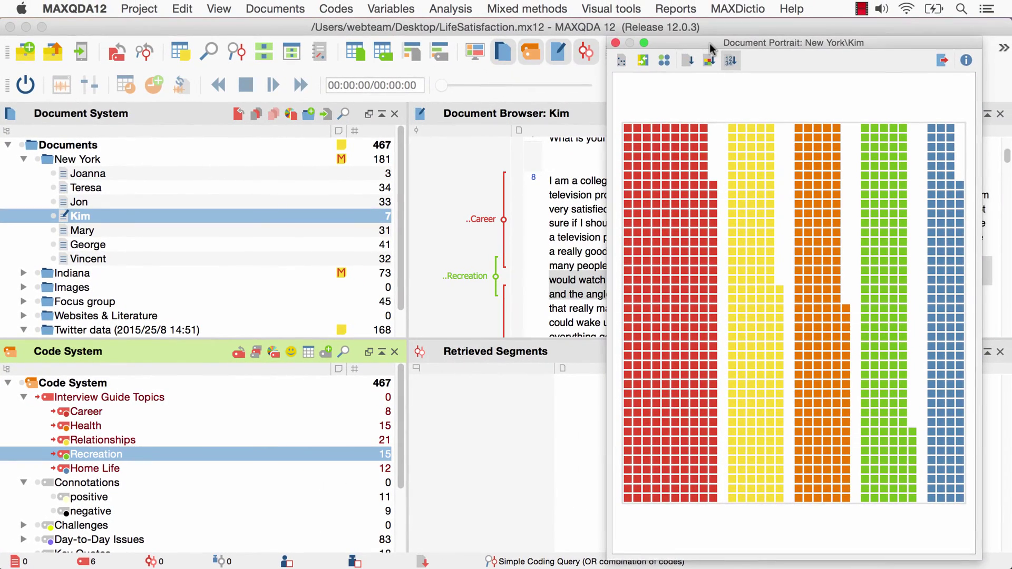
- Create a Document Portrait of Teresa's interview for activated codes, sorted into colour-frequency columns
left_click_drag(710, 44, 712, 47)
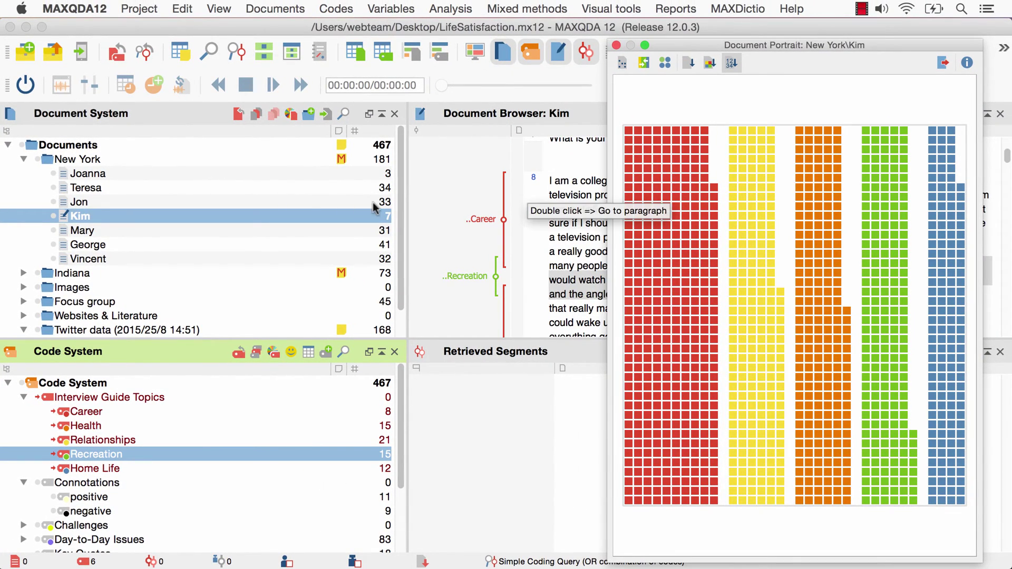
double_click(85, 187)
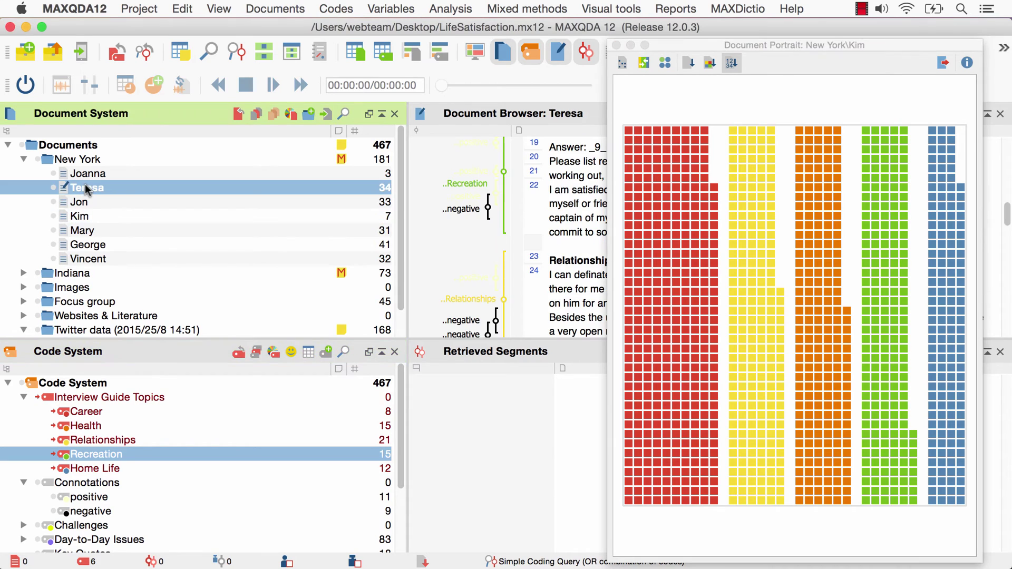
left_click(599, 8)
left_click(625, 108)
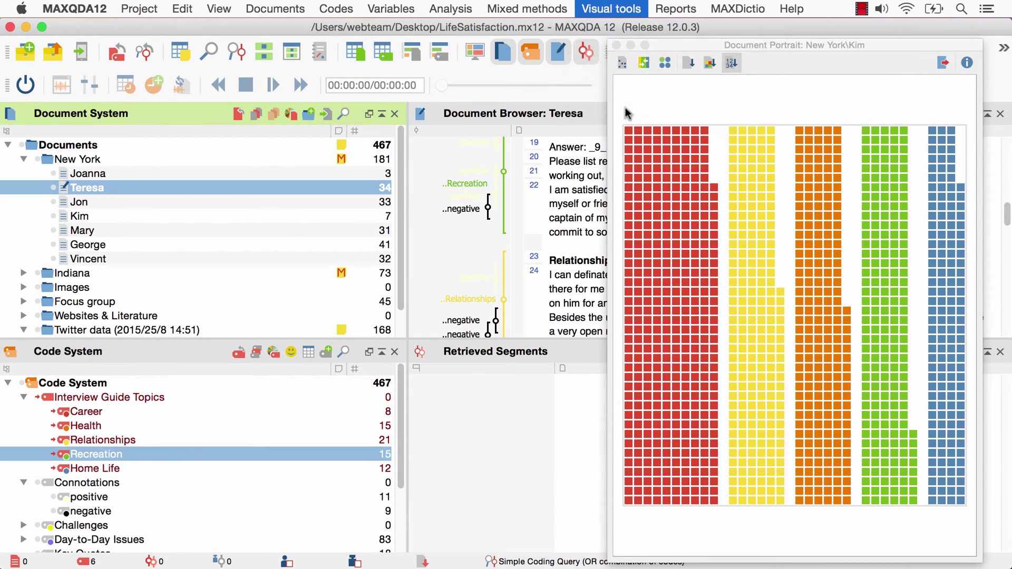
left_click(537, 127)
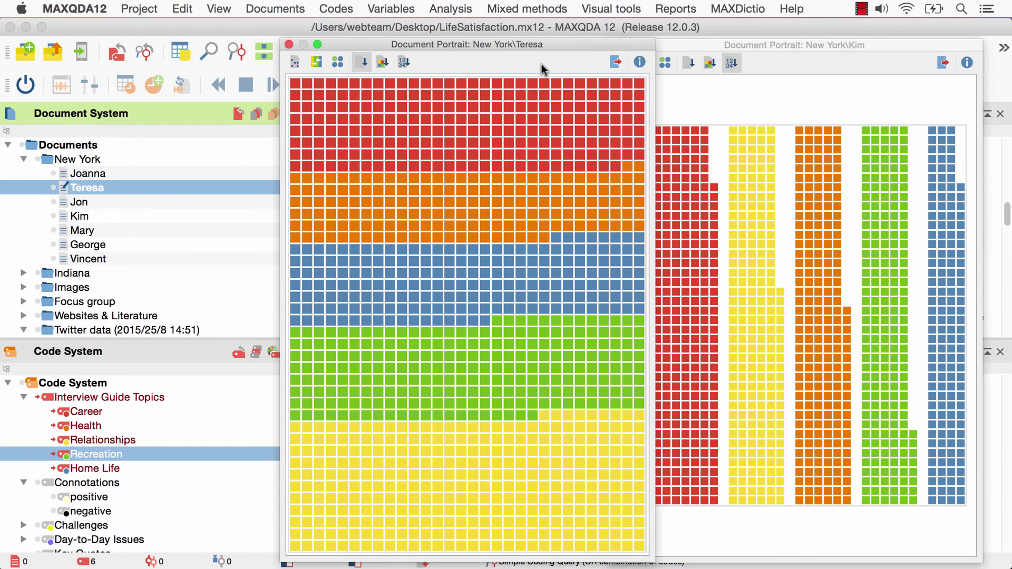
left_click_drag(489, 44, 486, 44)
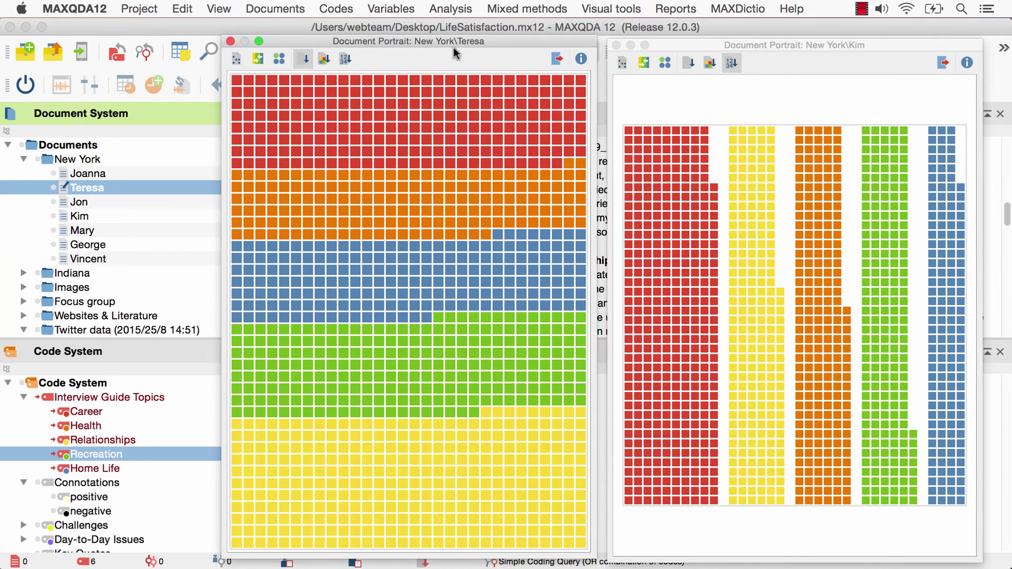
left_click(347, 59)
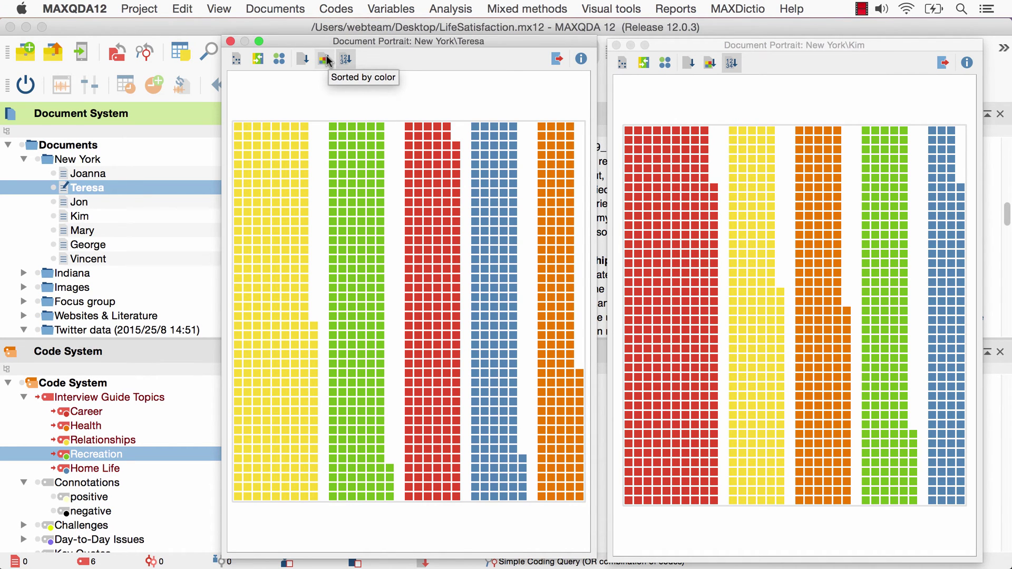
- Sort both Teresa's and Kim's portrait tiles into horizontal colour bands
left_click(325, 59)
left_click(710, 64)
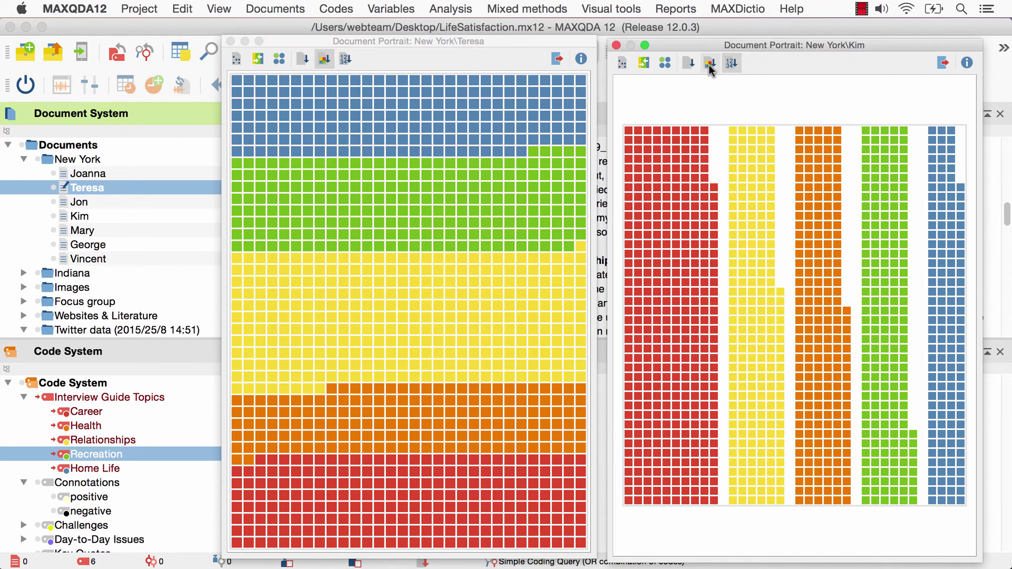
left_click(709, 65)
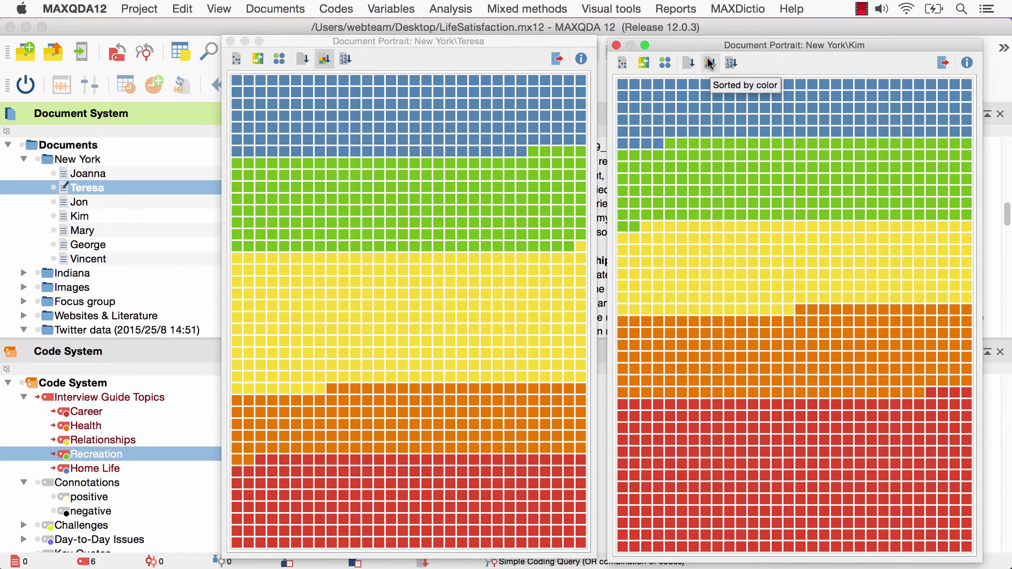
left_click_drag(700, 47, 700, 45)
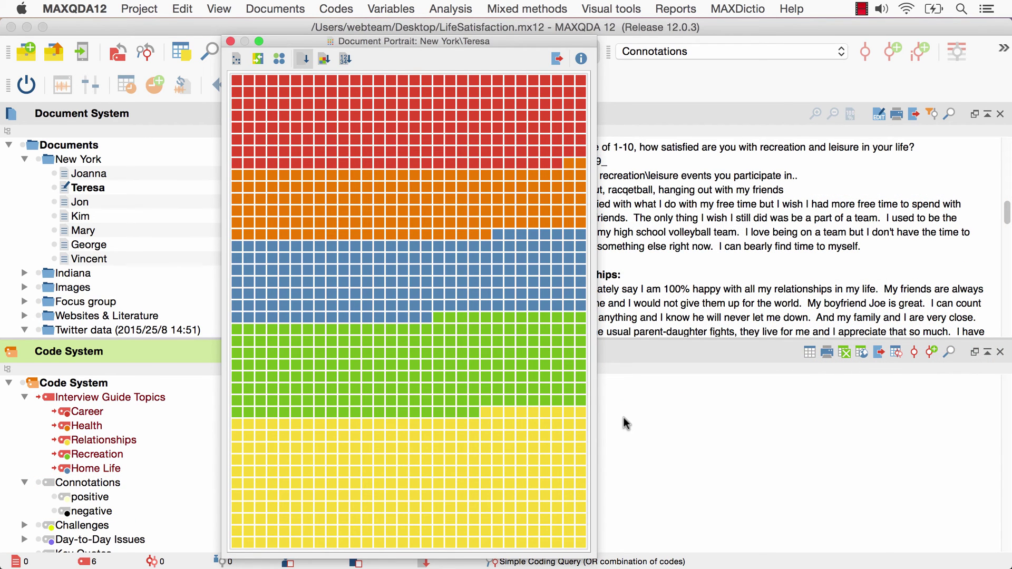
- Activate the Connotations codes with their subcodes and regenerate Teresa's Document Portrait
left_click(42, 482)
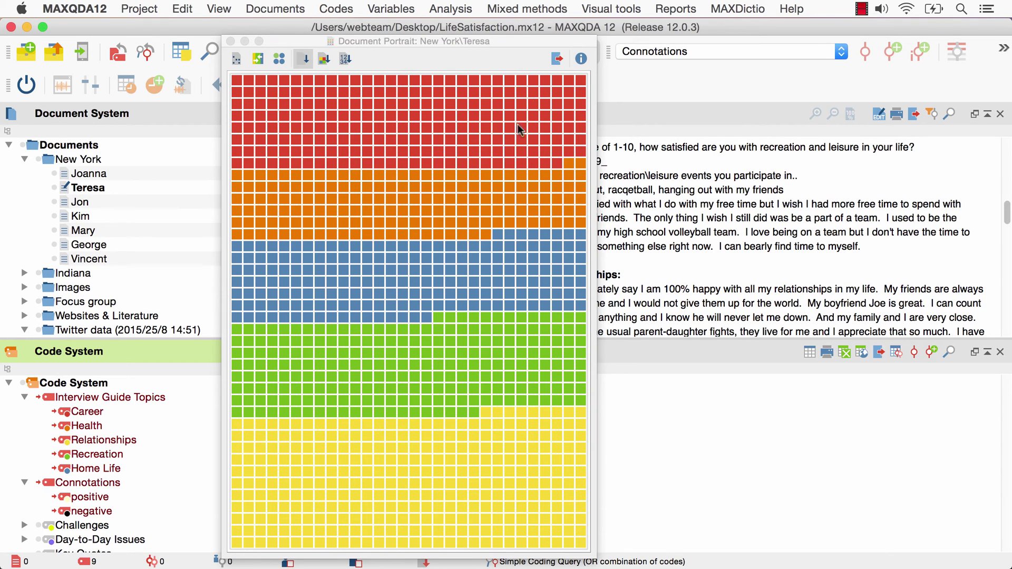
left_click(601, 10)
left_click(624, 106)
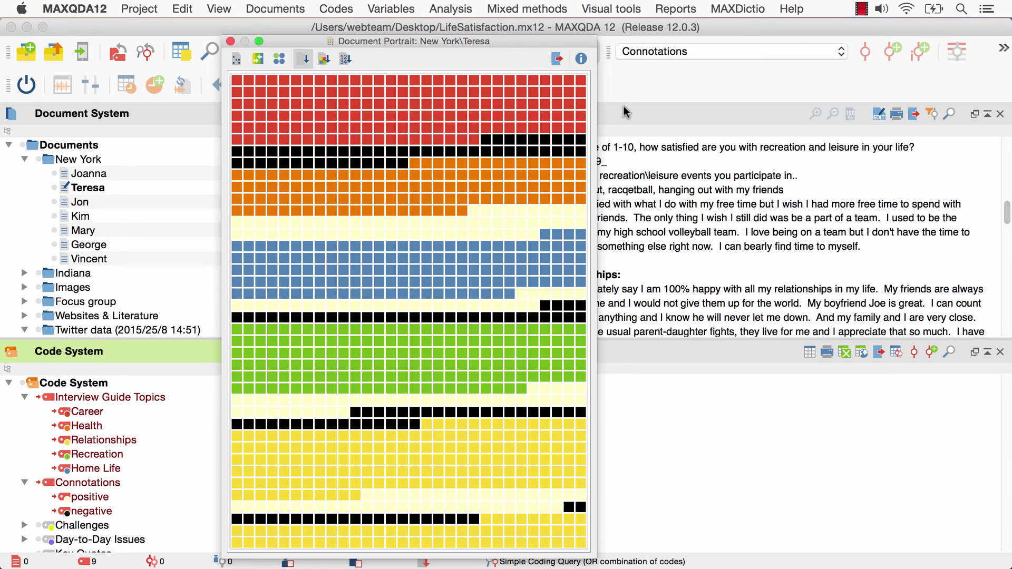
- Blend colours for overlapping codes and export Teresa's portrait as PNG image DocPic_Teresa.png
left_click(258, 59)
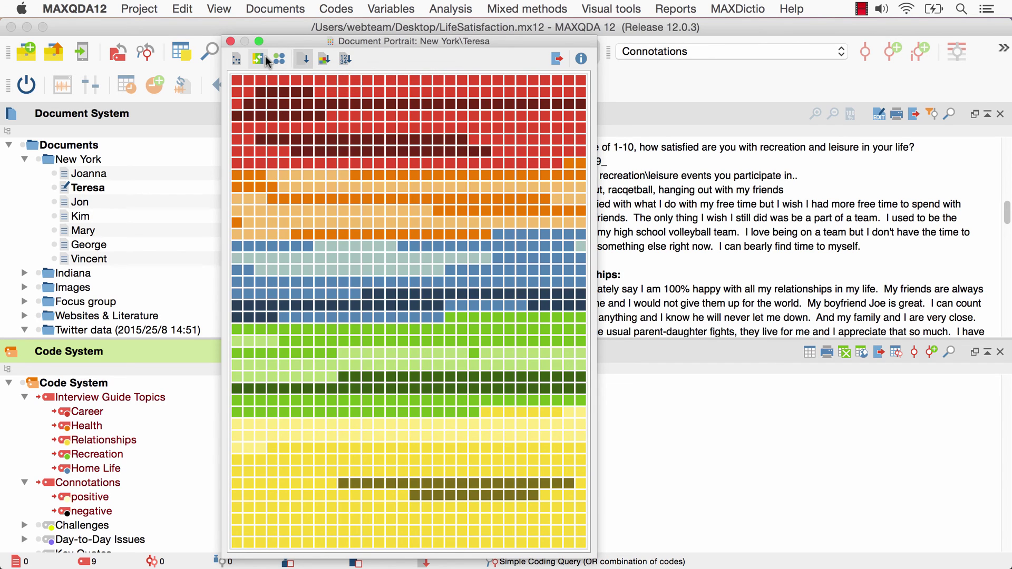
left_click(559, 59)
left_click(565, 250)
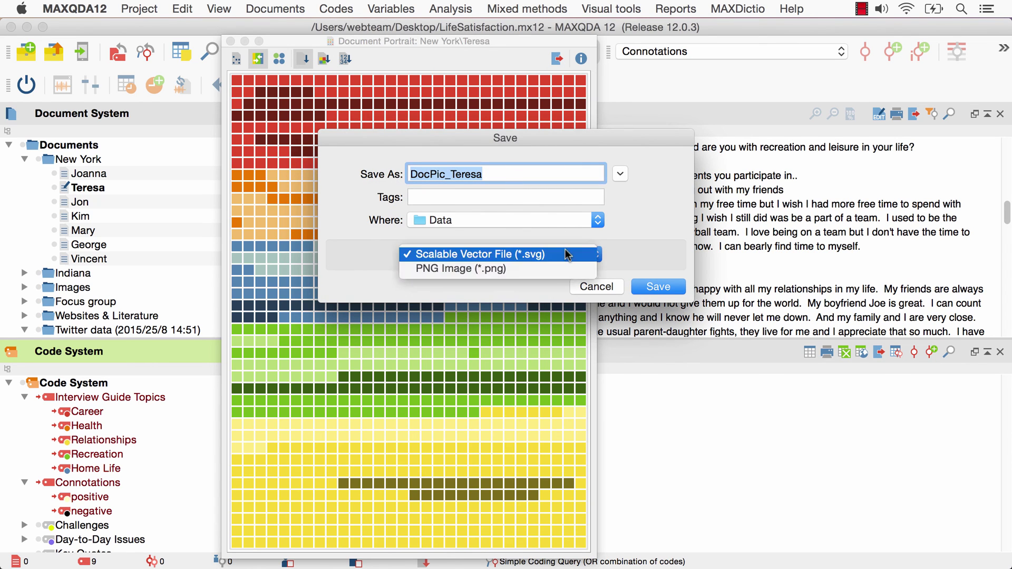
left_click(564, 266)
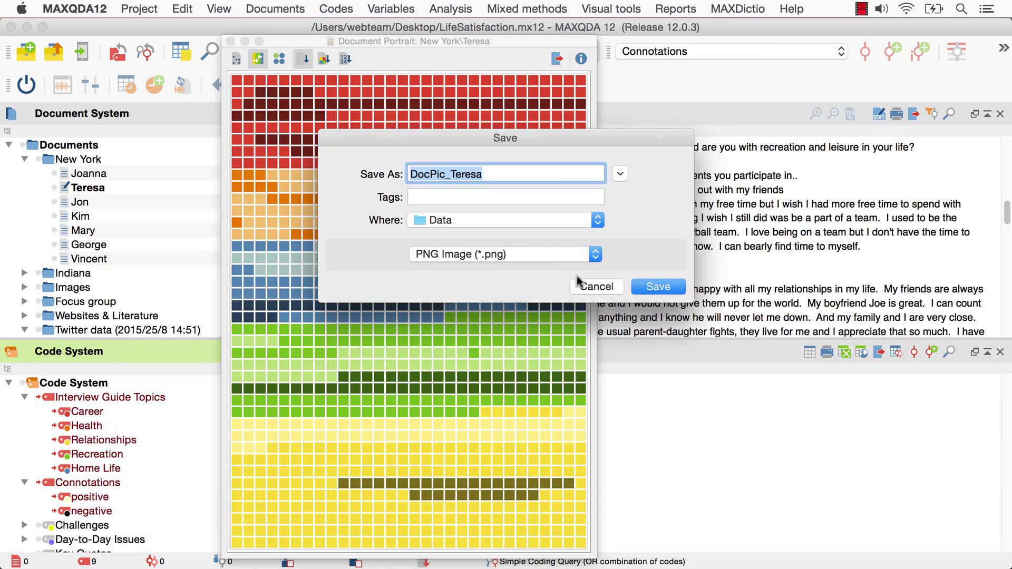
left_click(641, 286)
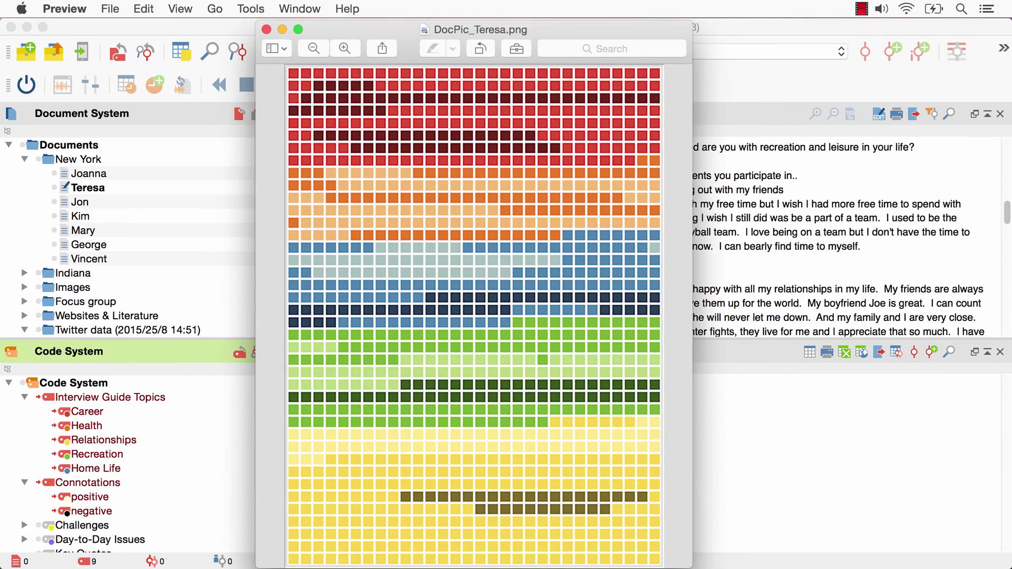